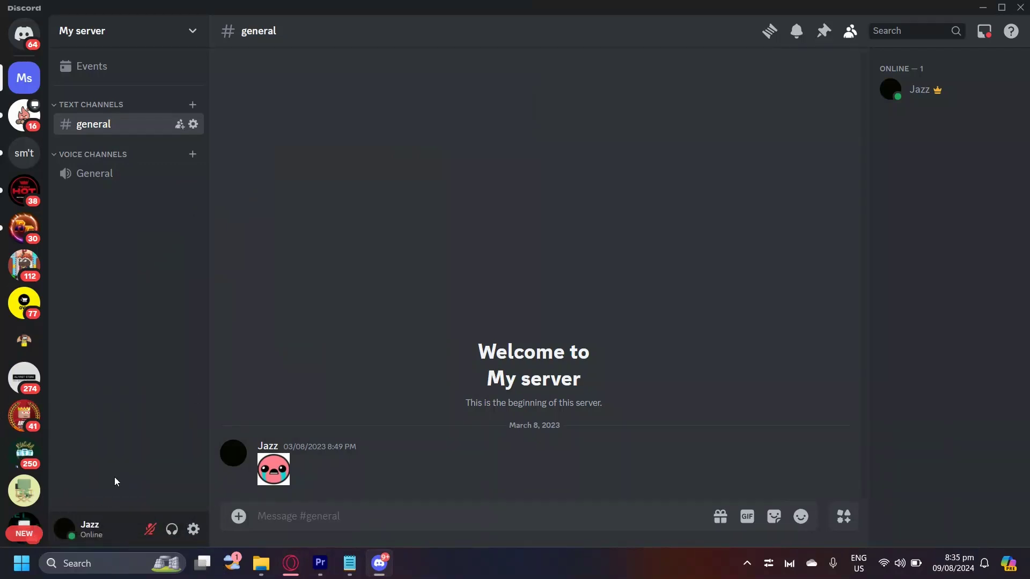
# - Open User Settings and go to Gift Inventory to view the GTA Online and Krunker Strike quests
pyautogui.click(194, 530)
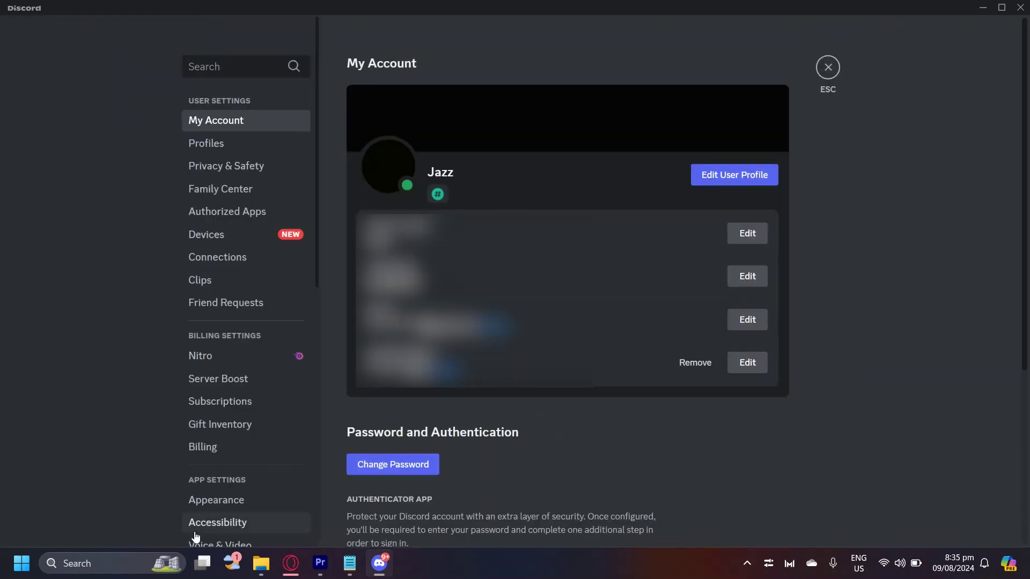
pyautogui.click(221, 426)
pyautogui.scroll(-3, 441, 251)
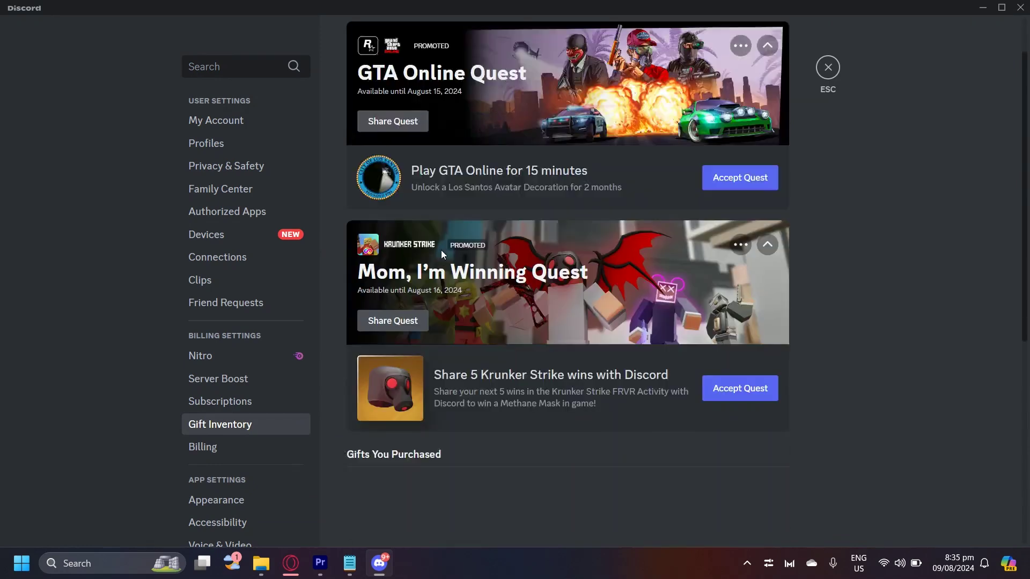
pyautogui.scroll(3, 441, 250)
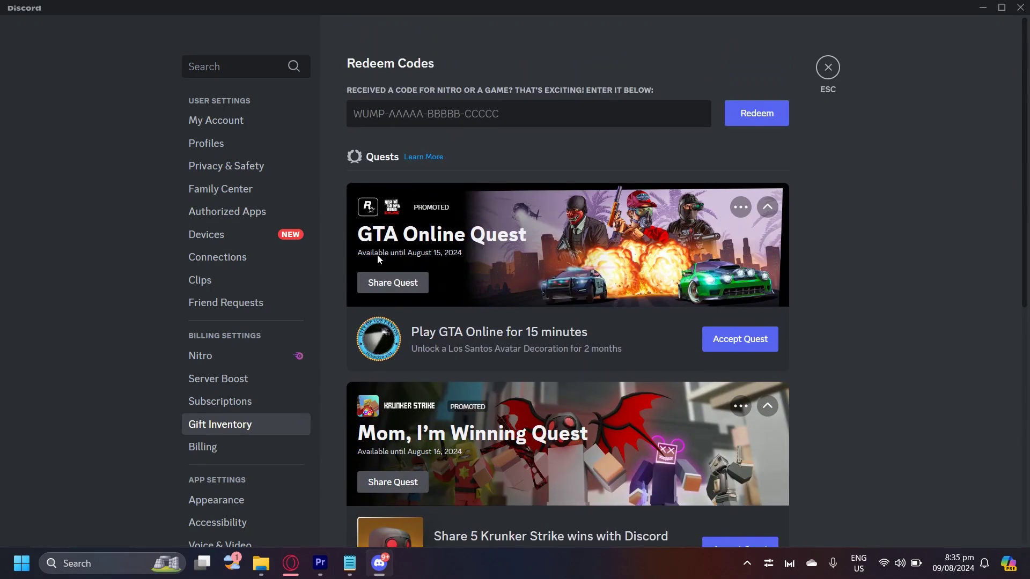
pyautogui.scroll(-2, 378, 259)
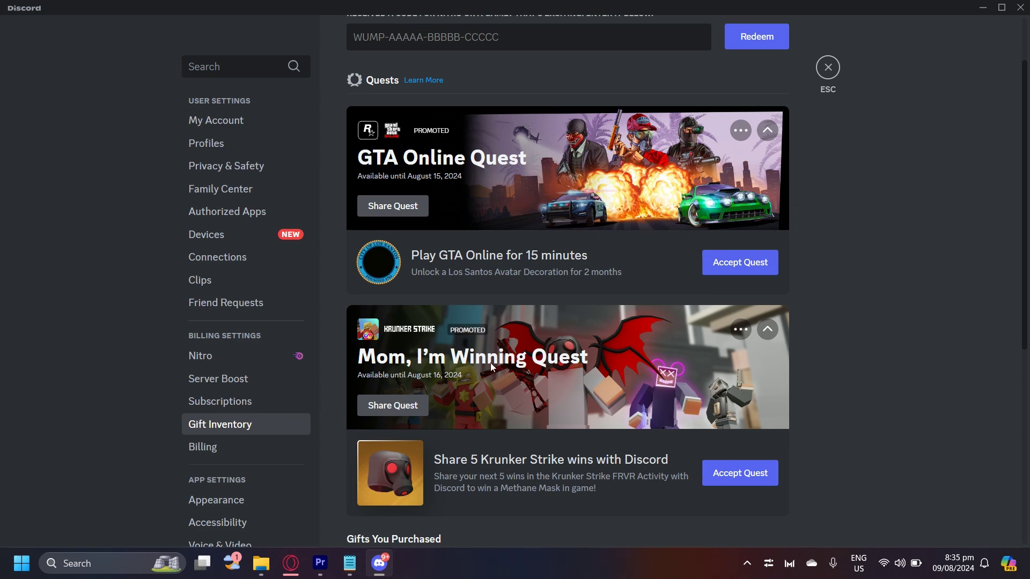
pyautogui.scroll(-1, 484, 366)
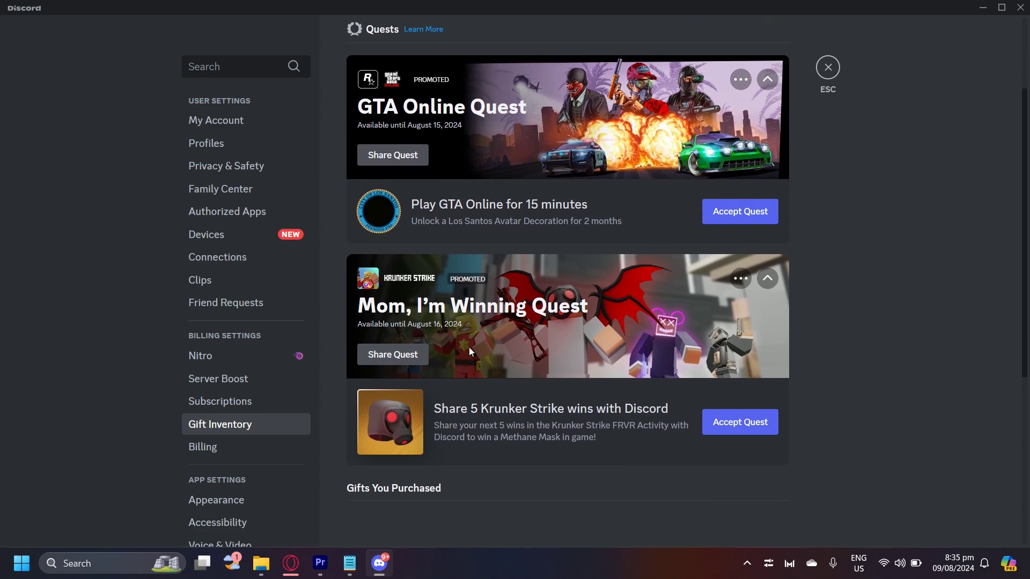